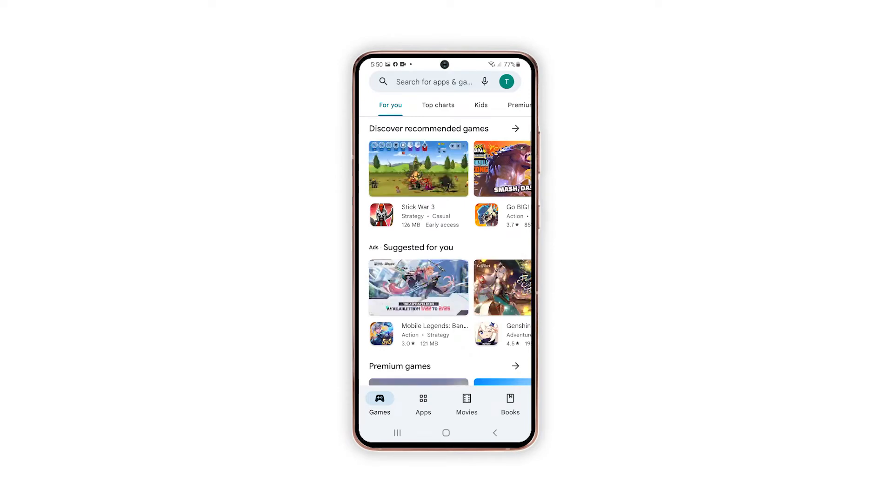
- Go home from the Play Store, view About phone, then close all recent apps
left_click(446, 433)
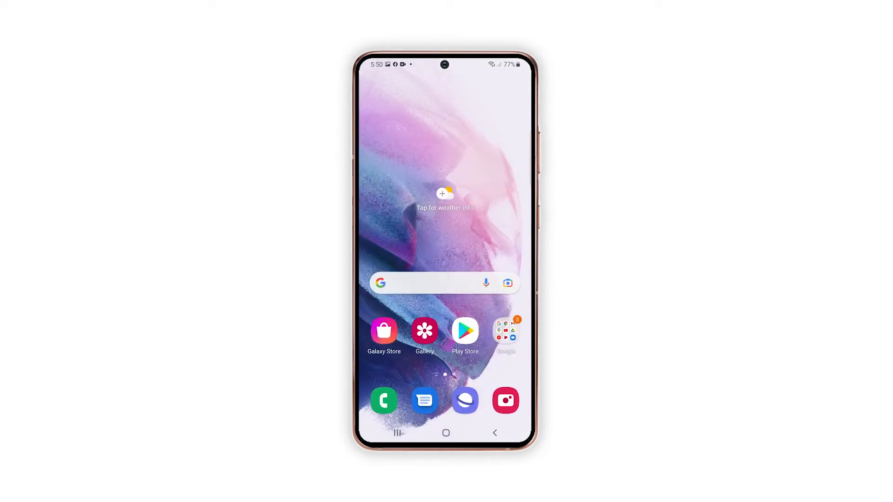
left_click_drag(445, 67, 445, 279)
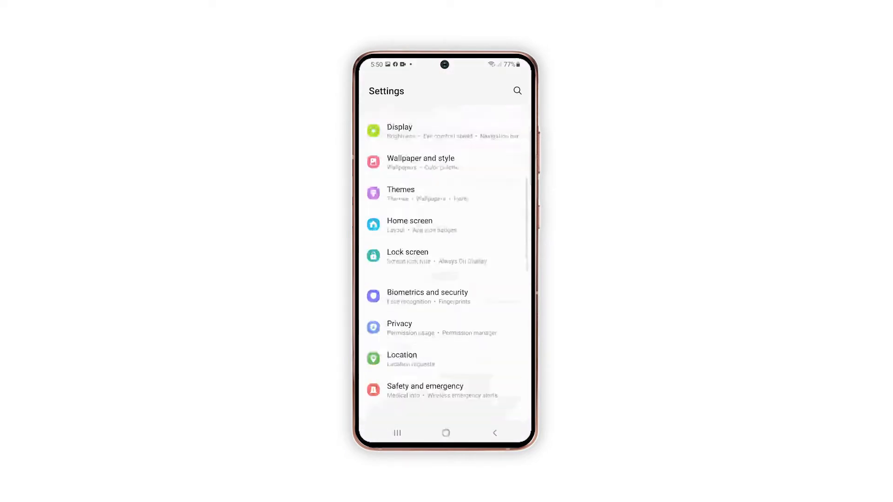
left_click(445, 366)
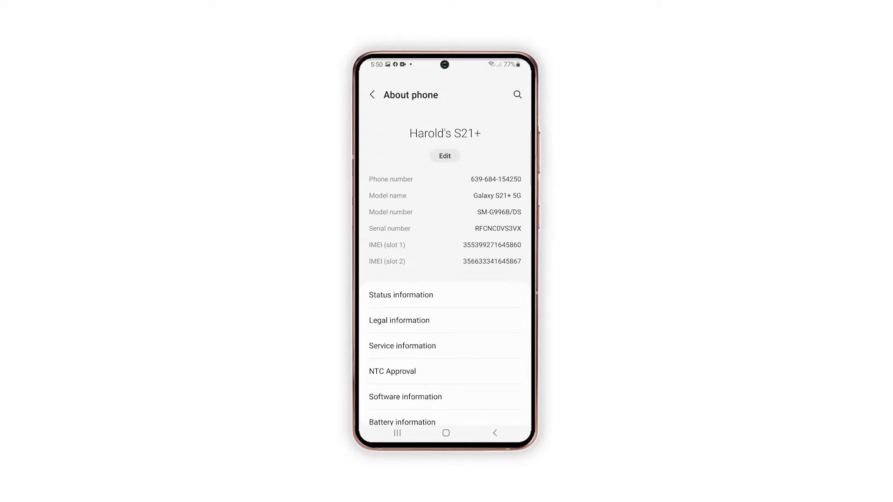
left_click(397, 434)
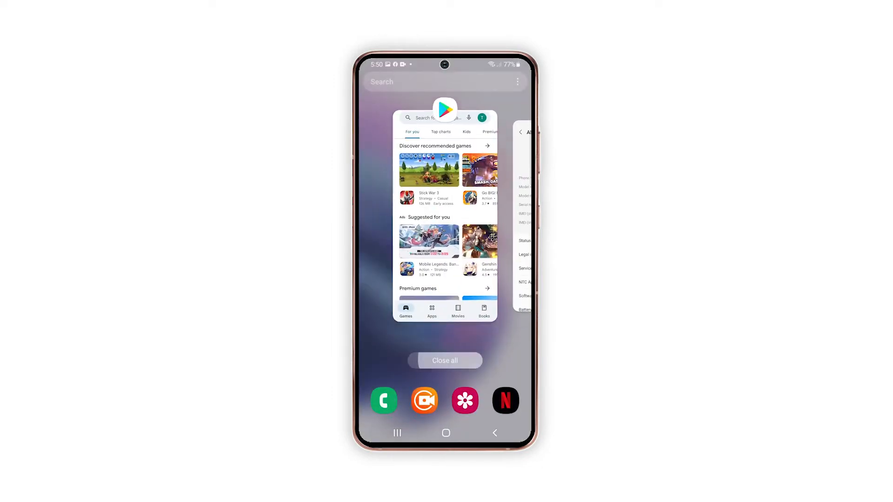
left_click(445, 377)
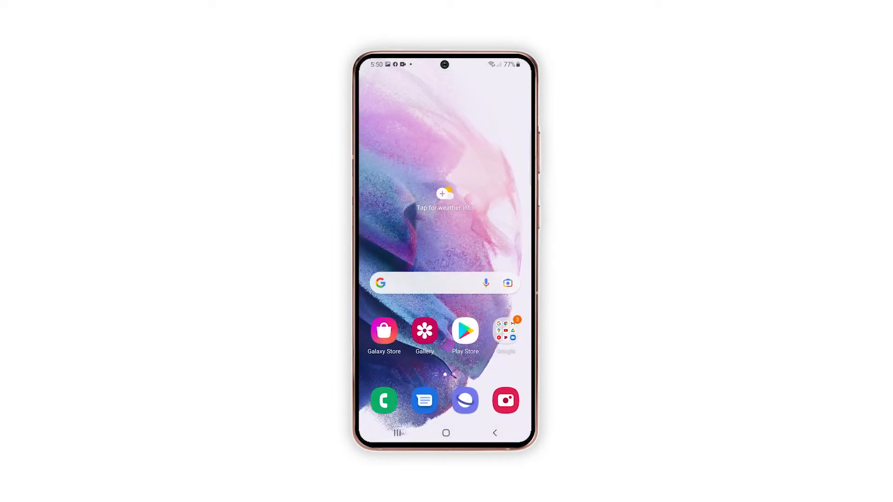